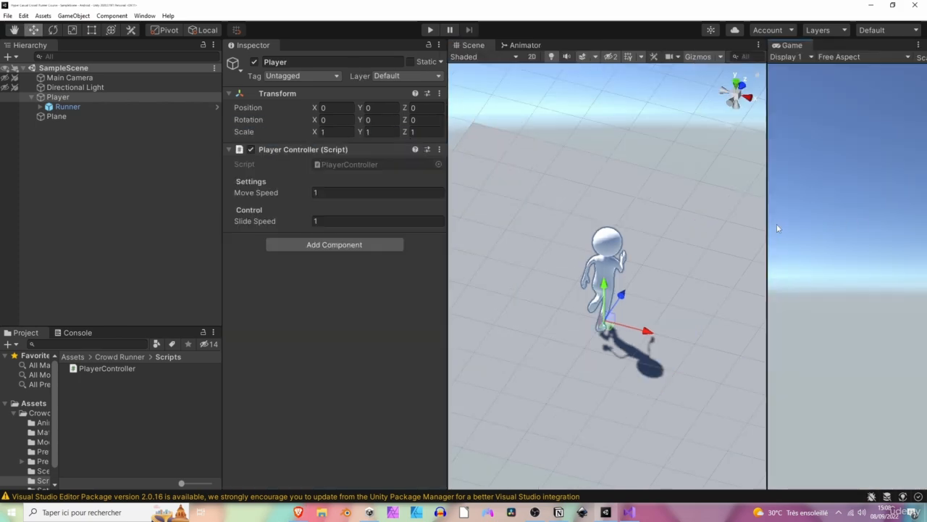
Open the Package Manager and list the packages from the Unity Registry
mouse_move(767, 223)
mouse_down()
mouse_move(718, 223)
mouse_move(762, 215)
mouse_up()
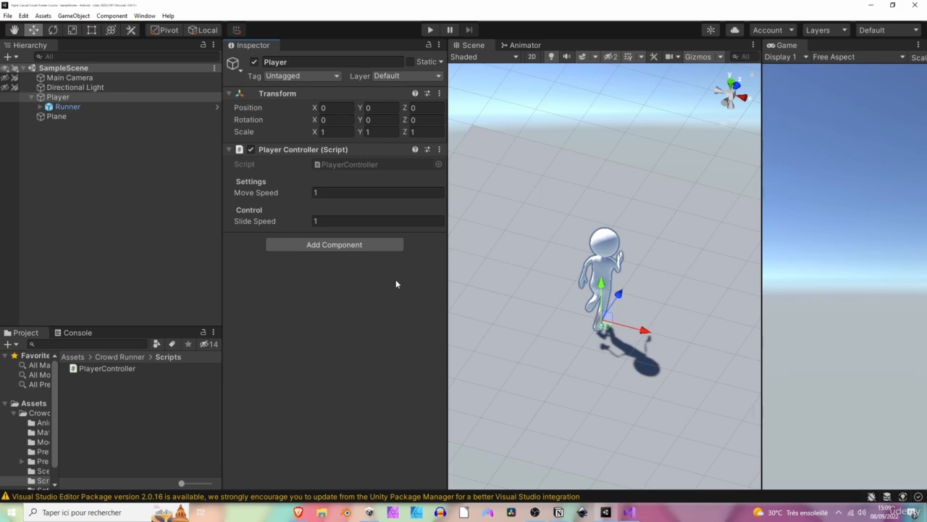
click(144, 15)
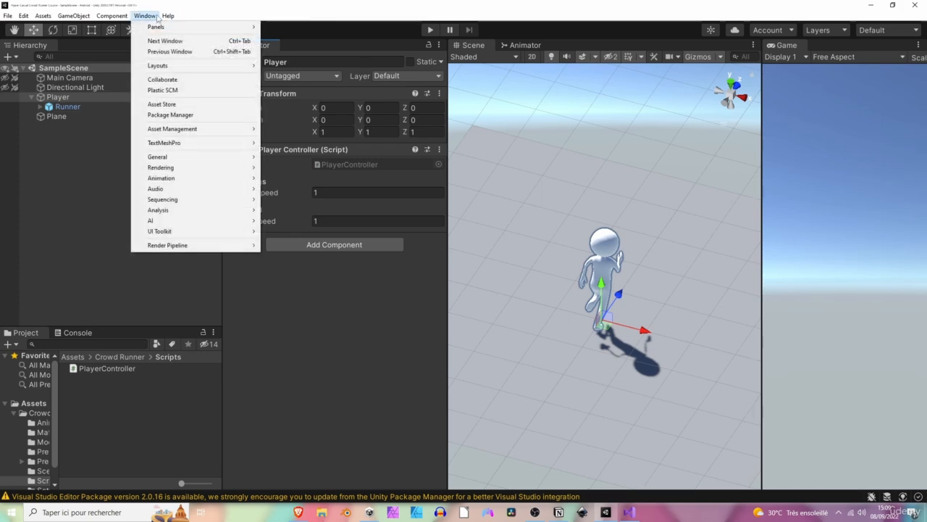
click(172, 115)
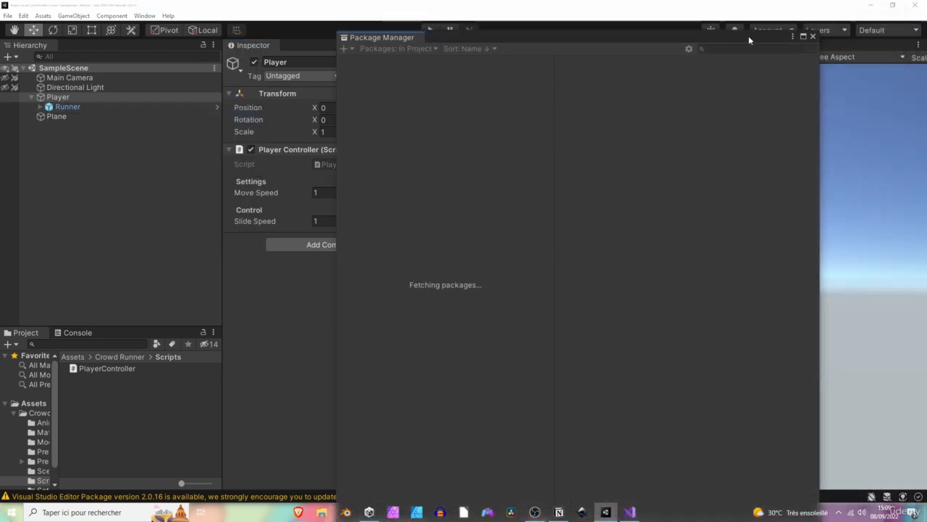
drag(740, 32, 702, 42)
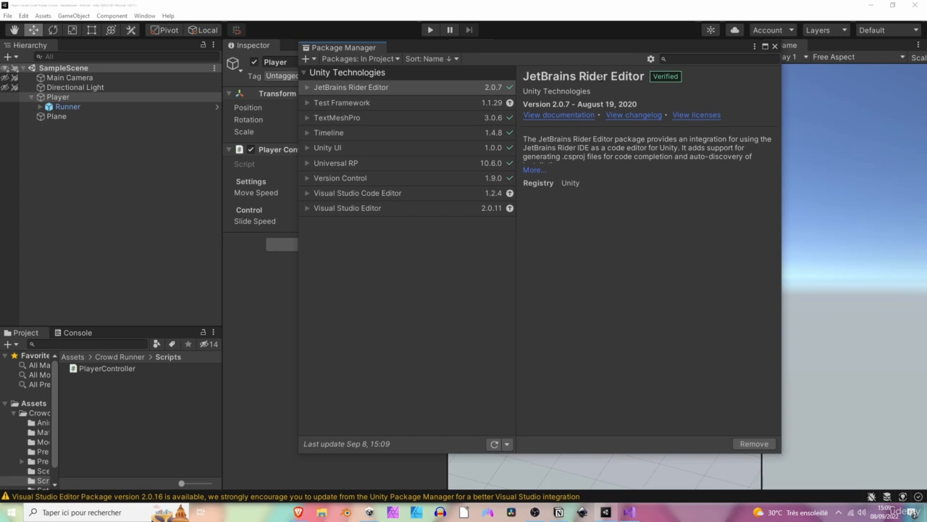
click(384, 59)
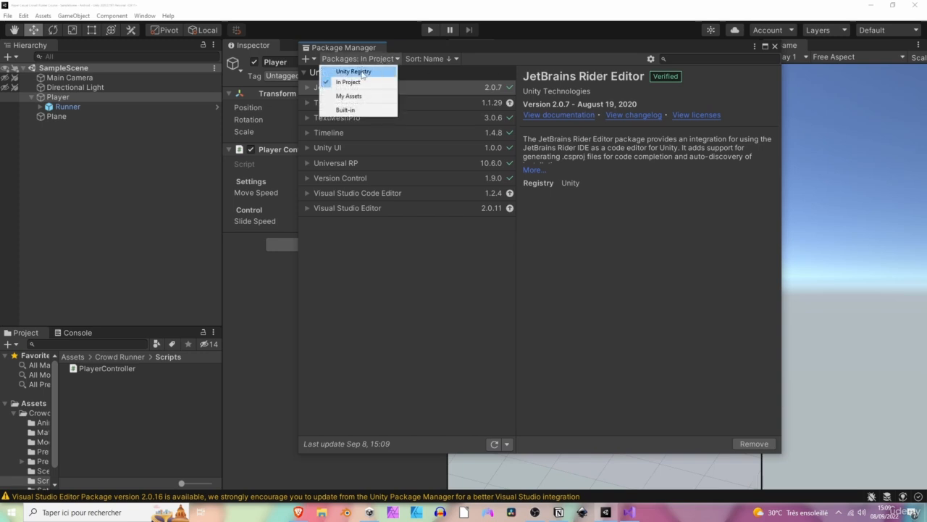
click(362, 72)
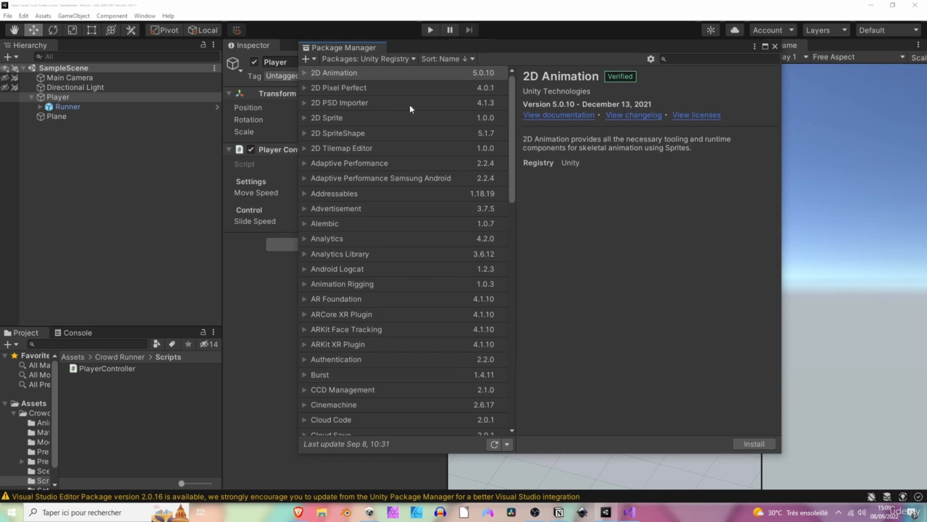
Install the Cinemachine package from the registry list and close the Package Manager
drag(512, 95, 518, 180)
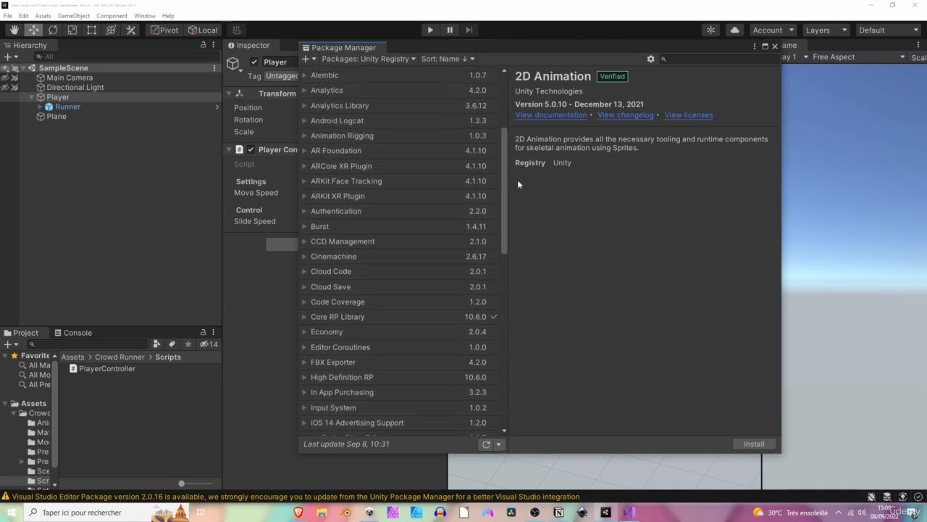
click(375, 256)
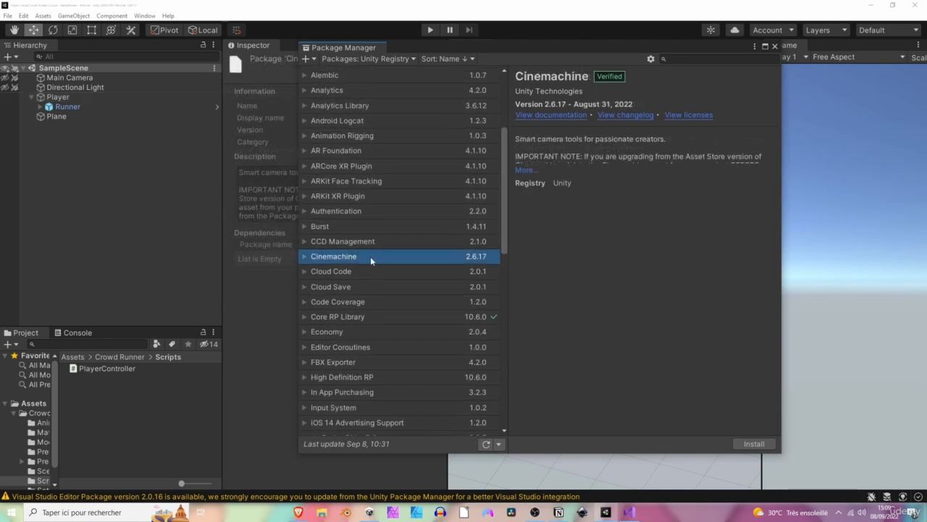
click(746, 444)
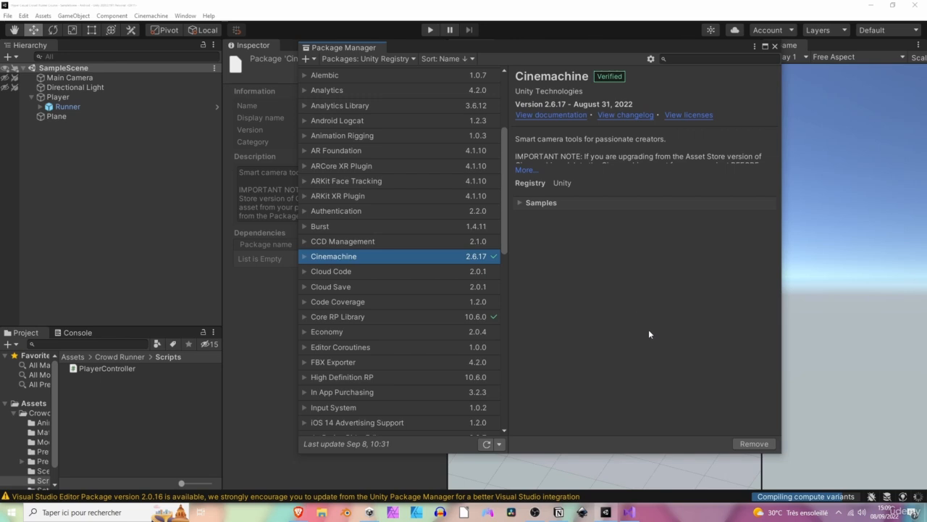
click(774, 46)
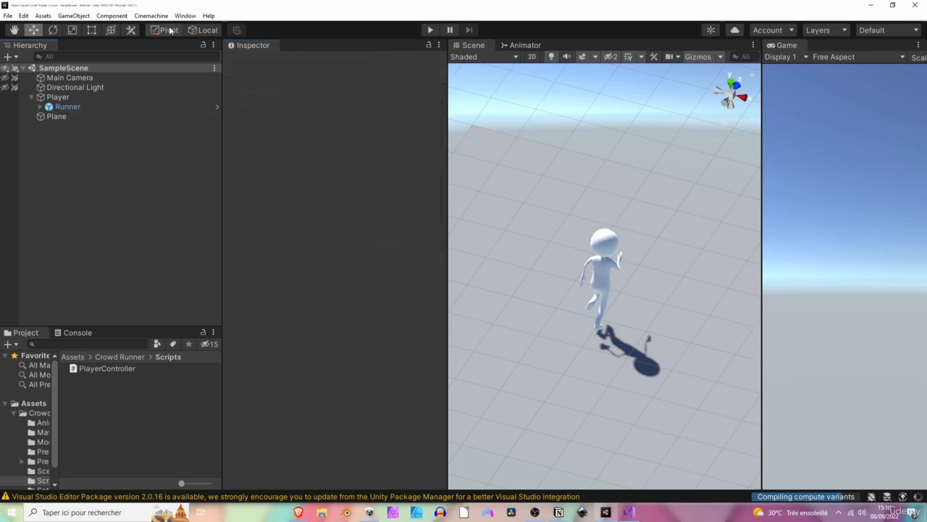
Add a Cinemachine virtual camera to the scene and widen the Game view
click(150, 15)
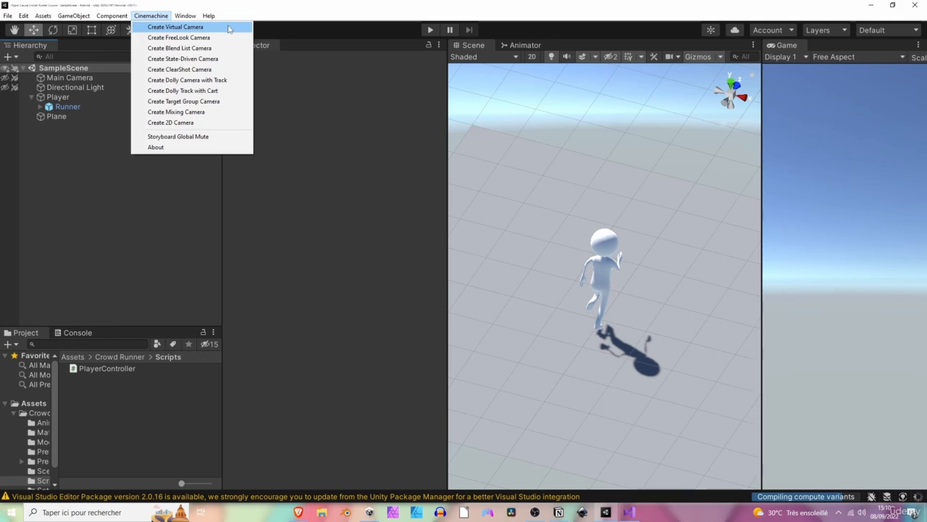
click(228, 29)
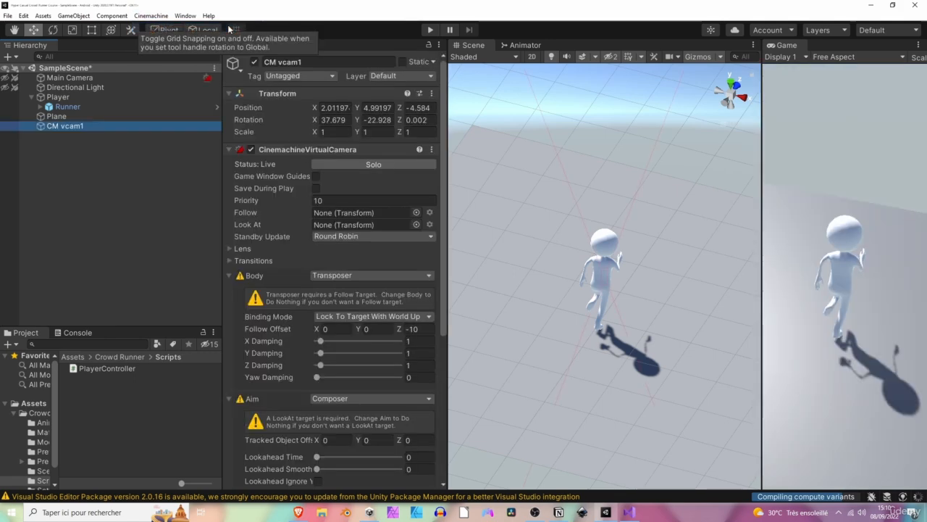
drag(761, 135, 583, 149)
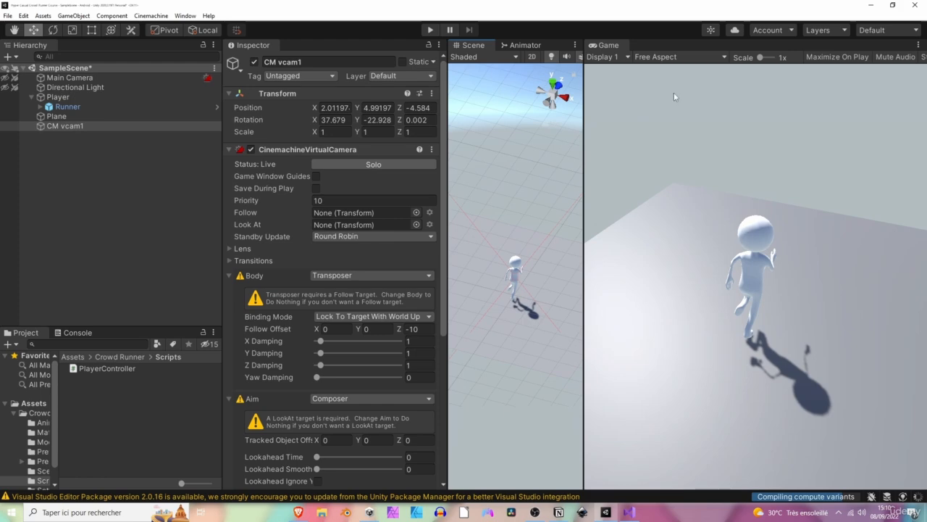
Add a fixed Game view resolution labelled HD with width 1080 and height 1920, use it, and save the scene
click(666, 58)
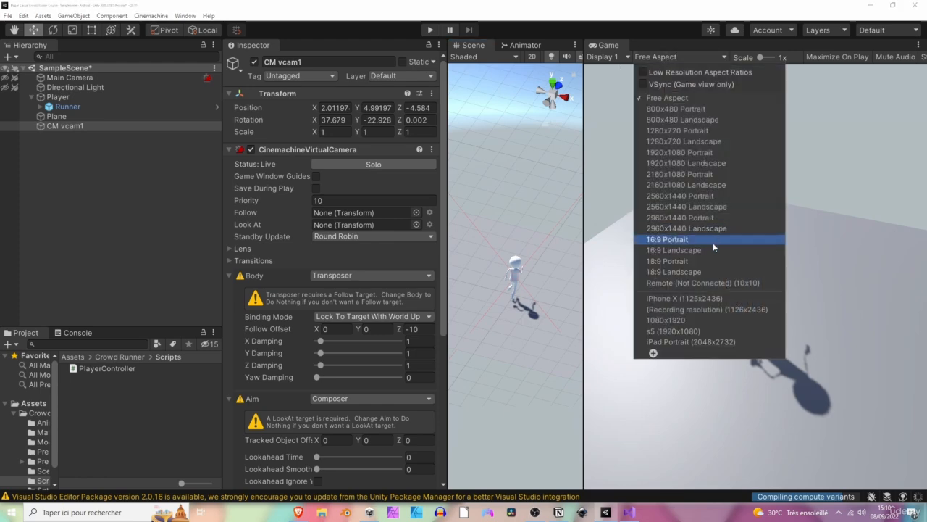
click(654, 353)
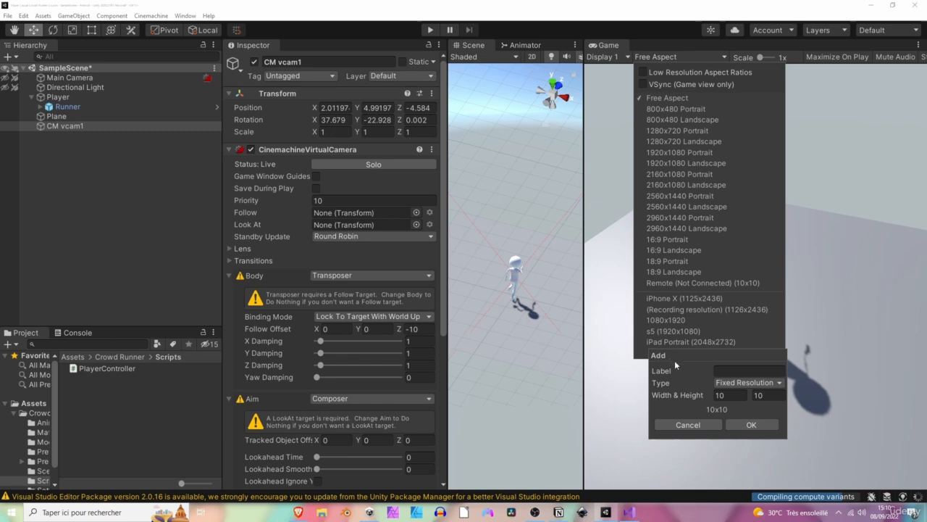
click(734, 369)
text(HD)
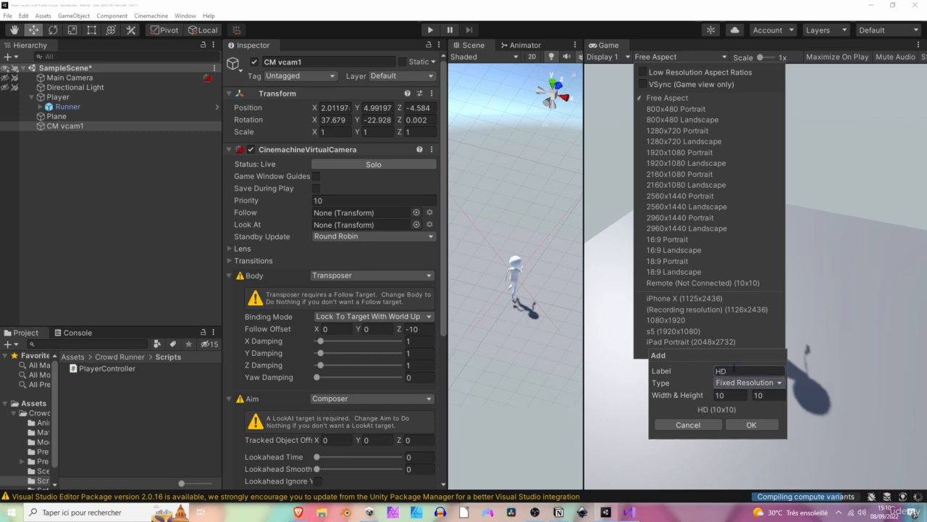
key(Tab)
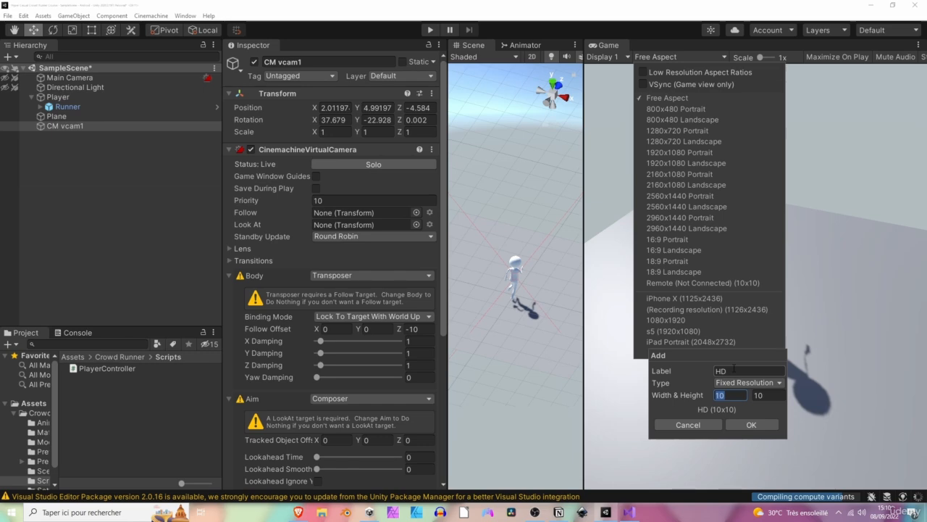
text(1080)
key(Tab)
text(1)
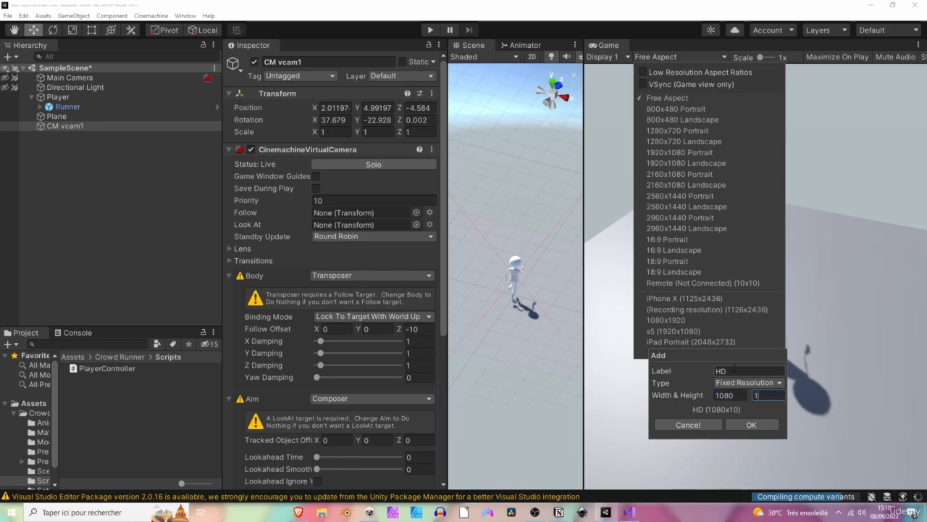
text(920)
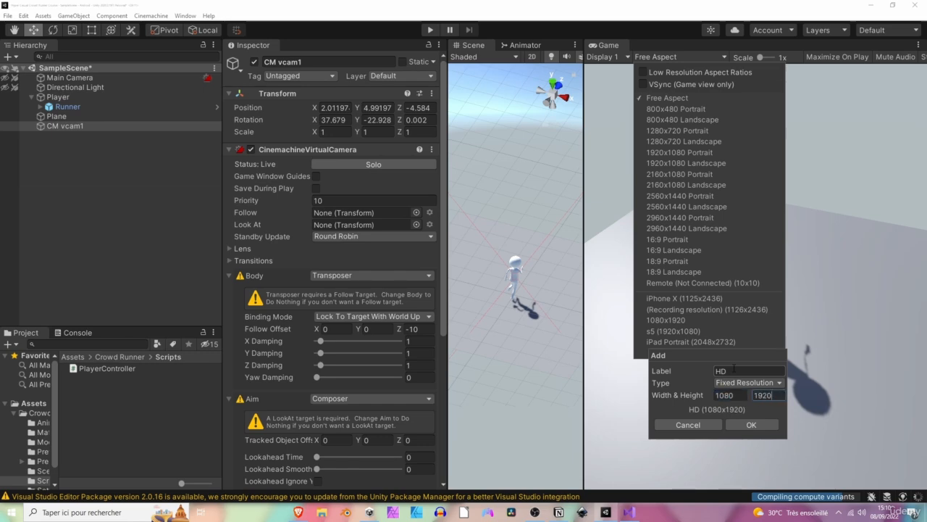
click(738, 423)
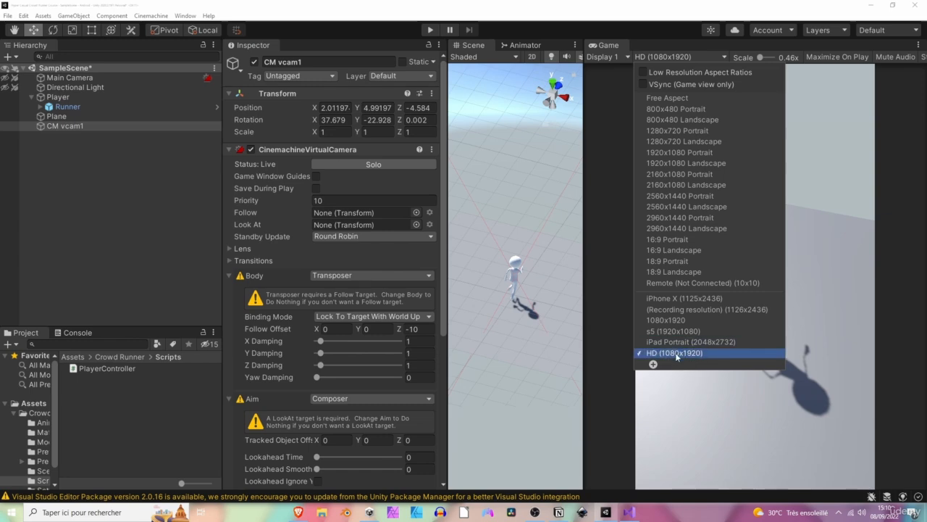
click(766, 416)
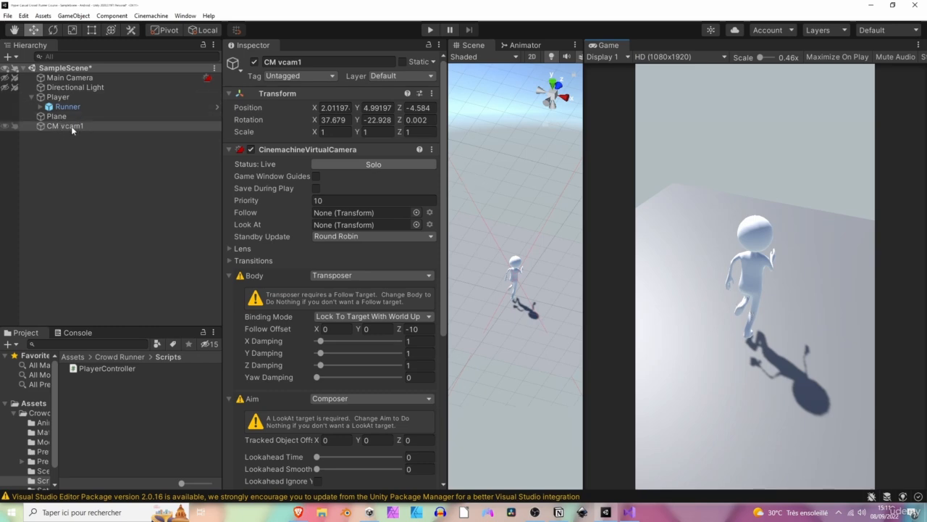
click(75, 151)
key(ctrl+s)
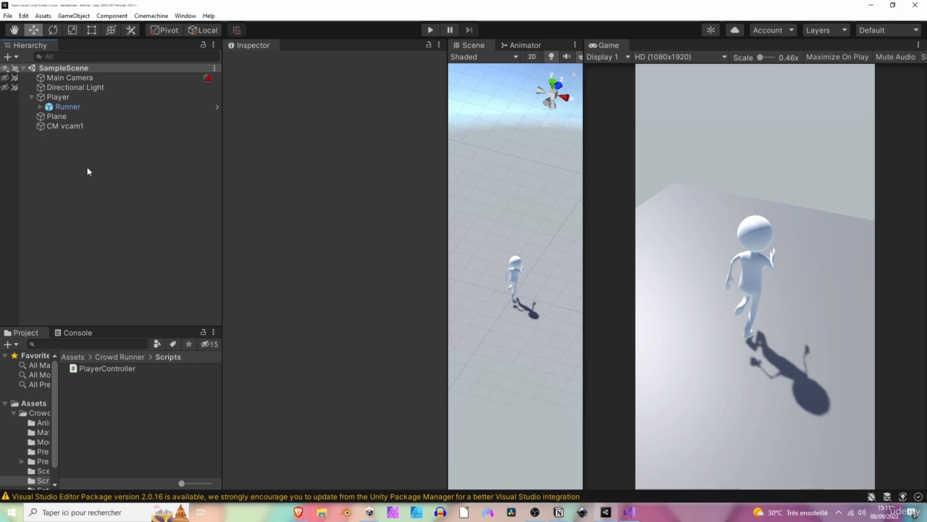
Create an empty object in the scene root and name it "--- CAMERA STUFF ---"
right_click(87, 171)
click(118, 281)
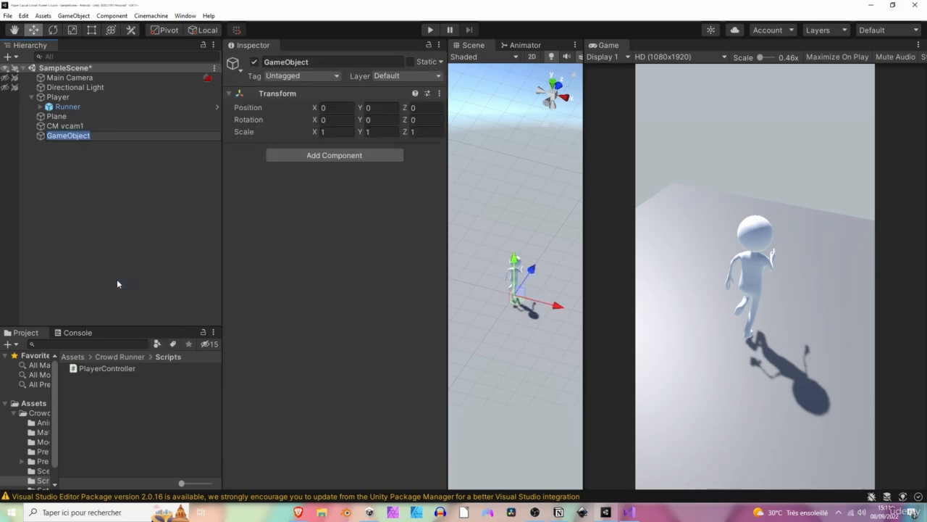
text(--- CAMERA S)
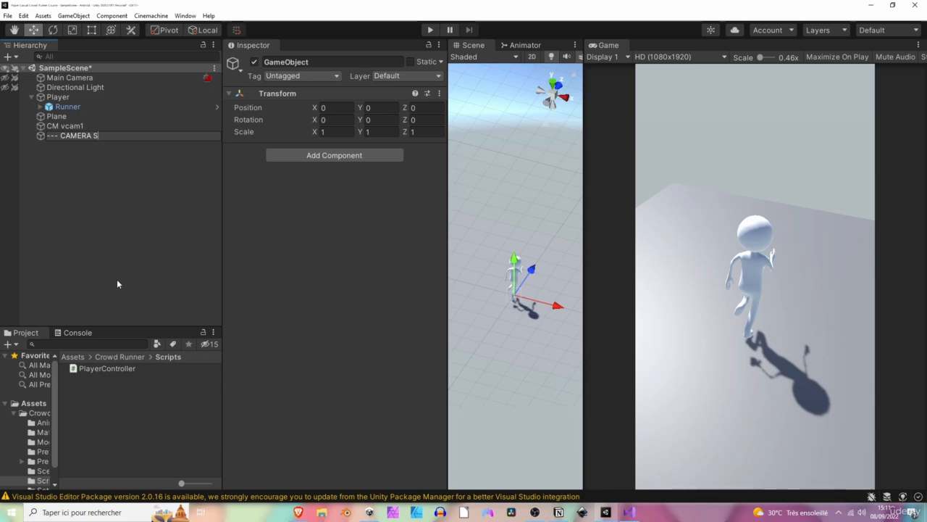
text(TUFF ---)
key(Return)
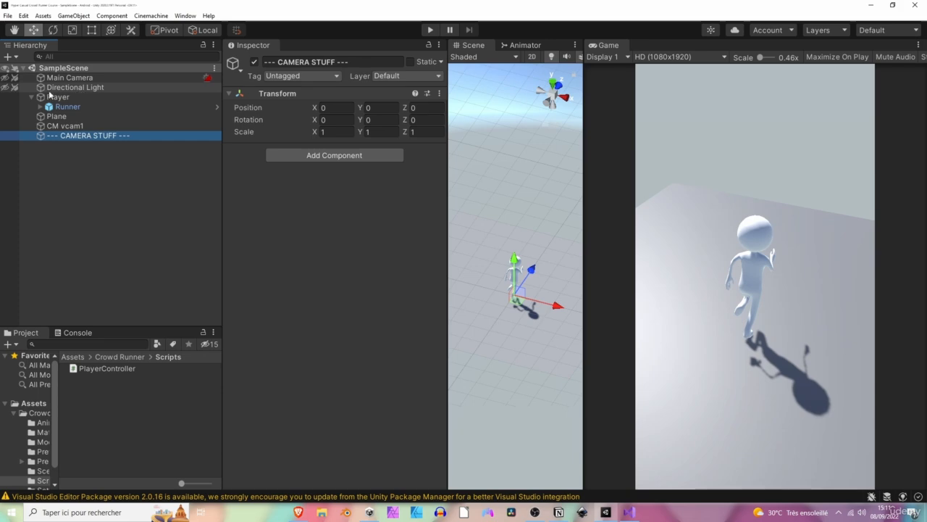
Group CM vcam1, Main Camera and Directional Light under "--- CAMERA STUFF ---" as the first scene object, and save the scene
click(76, 127)
drag(75, 129, 78, 136)
drag(79, 79, 96, 134)
drag(108, 78, 69, 75)
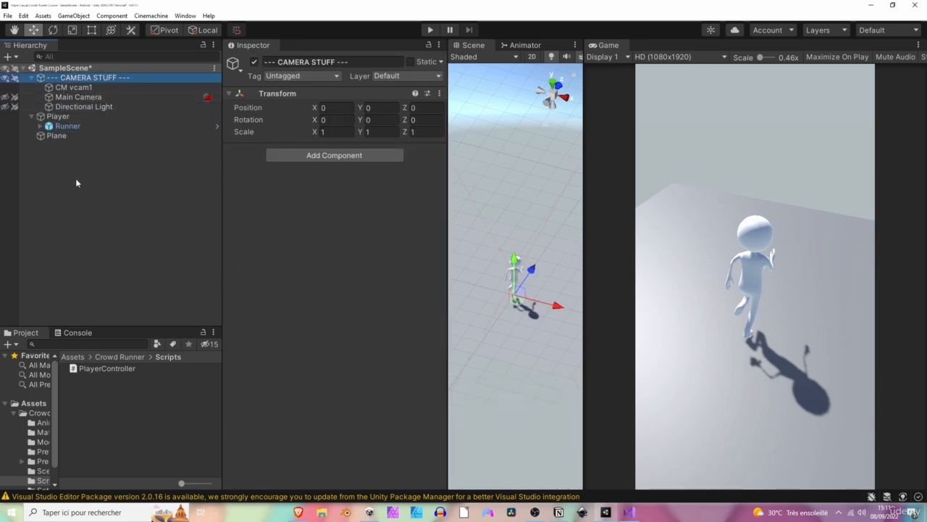
key(ctrl+s)
Create another empty object in the scene root and name it "--- GAMEPLAY ---"
click(99, 147)
right_click(127, 190)
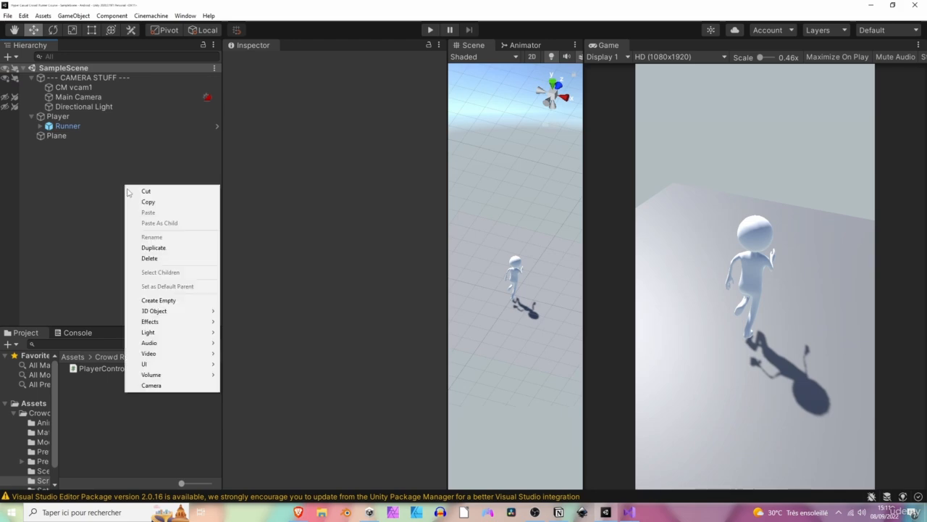
click(172, 300)
text(---)
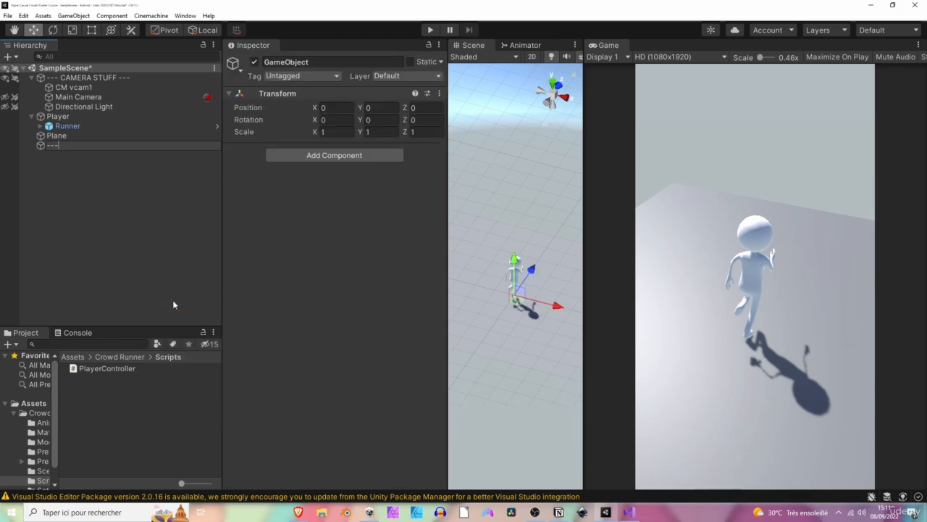
text( GAMEPLAY ---)
key(Return)
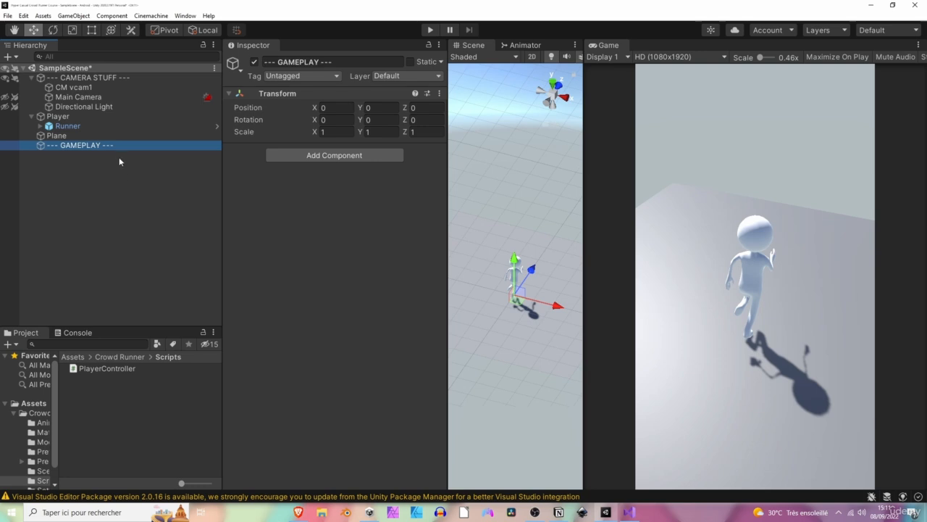
Make Player and Plane children of "--- GAMEPLAY ---" and collapse both groups in the hierarchy
click(58, 116)
ctrl+click(66, 136)
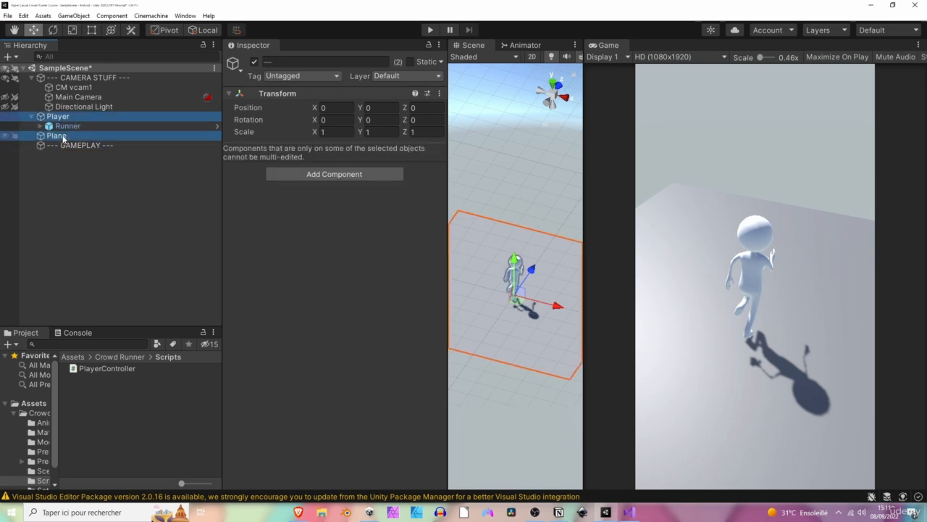
drag(69, 138, 70, 144)
click(71, 162)
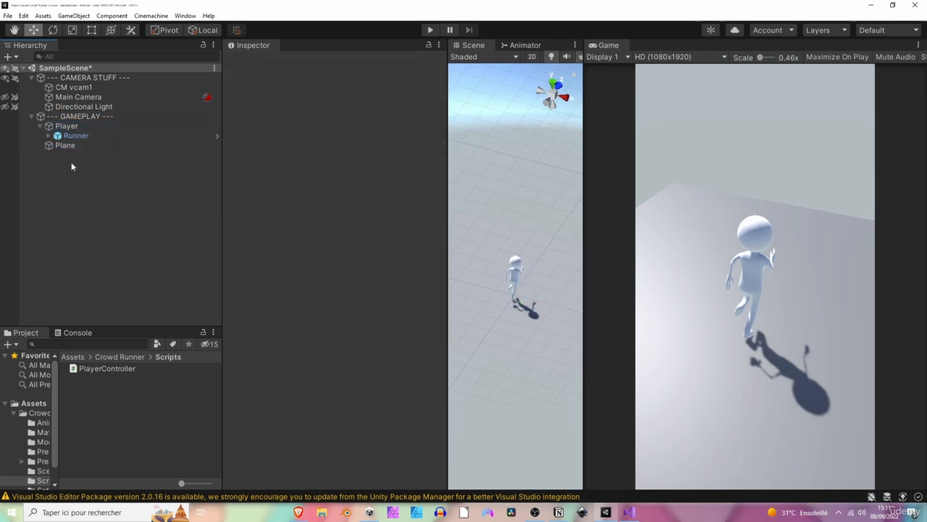
click(41, 127)
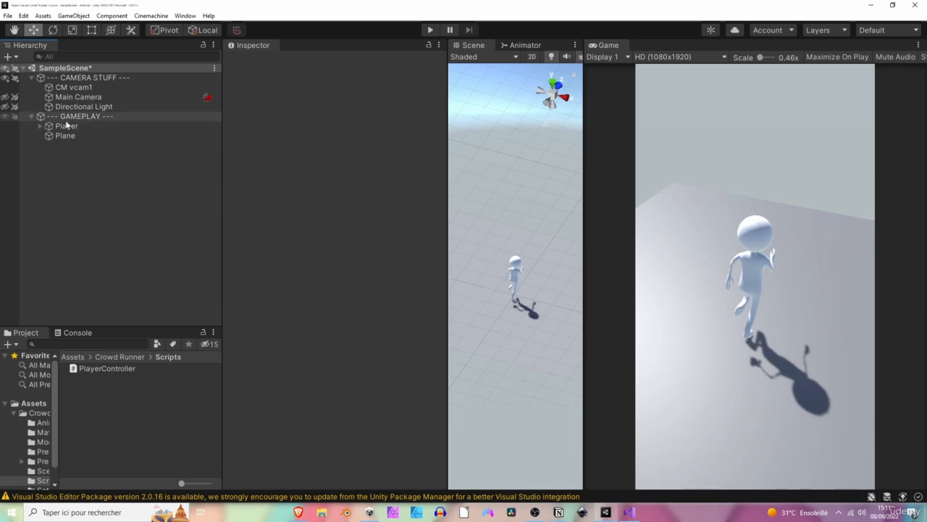
click(31, 78)
click(31, 87)
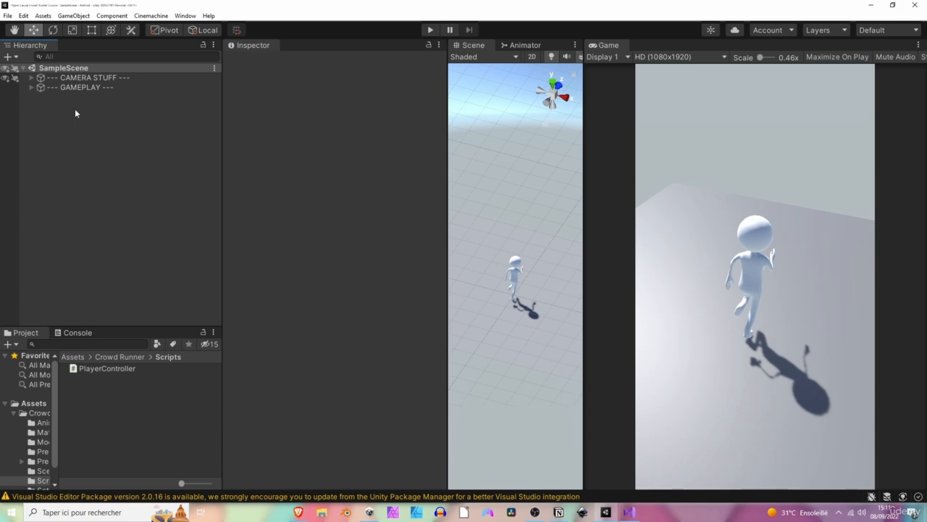
Assign Player as both the Follow and Look At target of CM vcam1
click(32, 77)
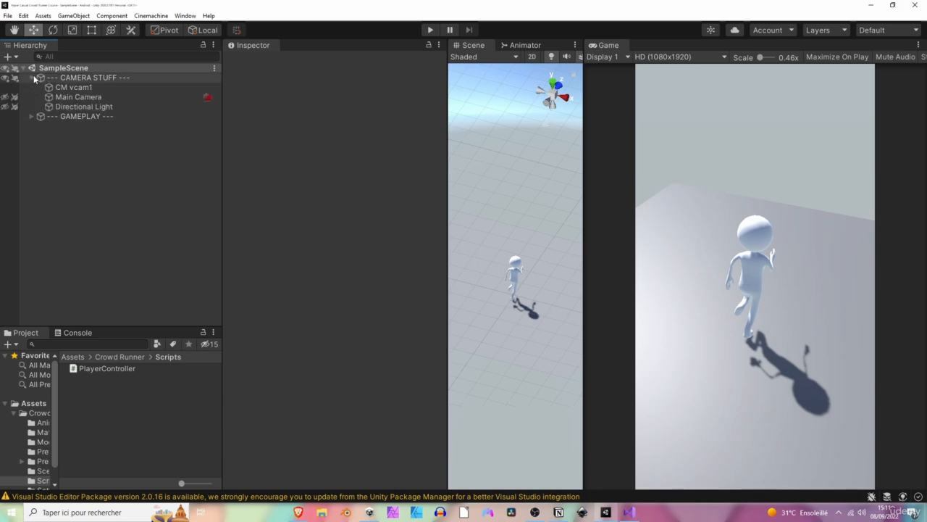
click(75, 89)
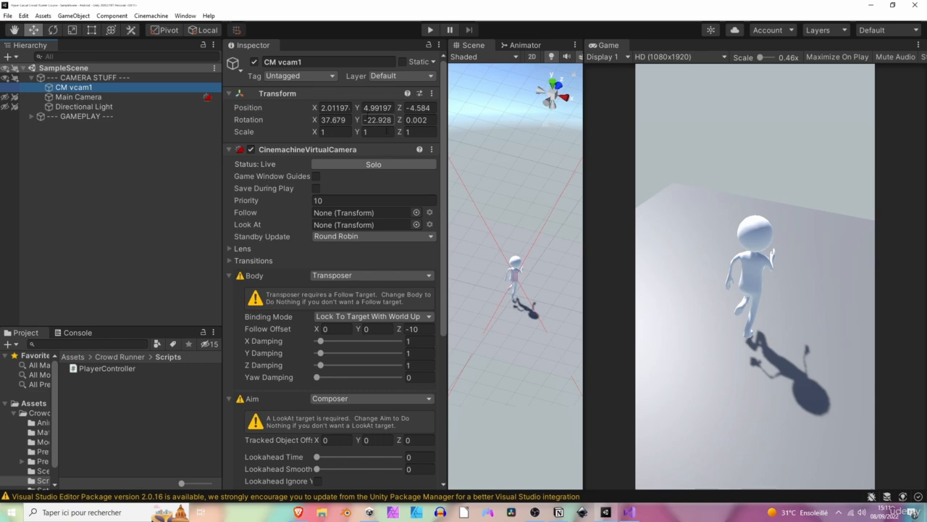
drag(444, 160, 487, 161)
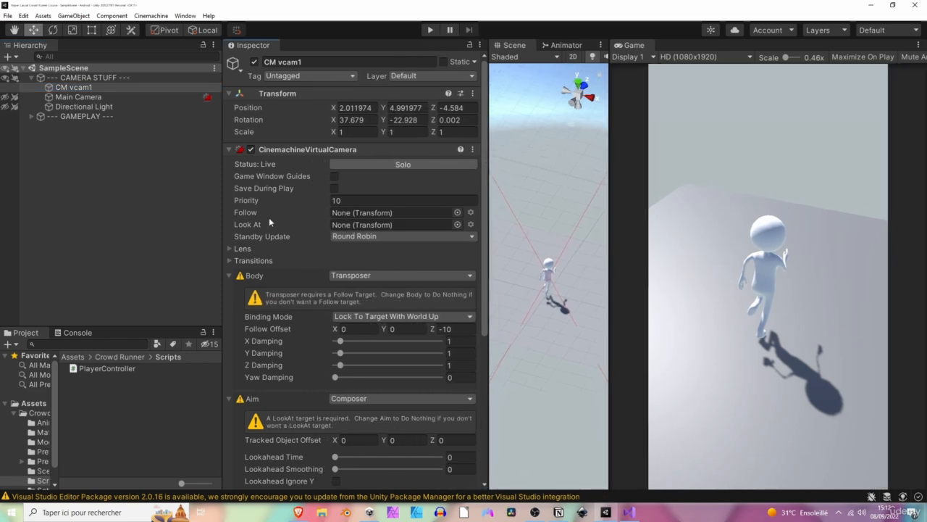
mouse_move(257, 213)
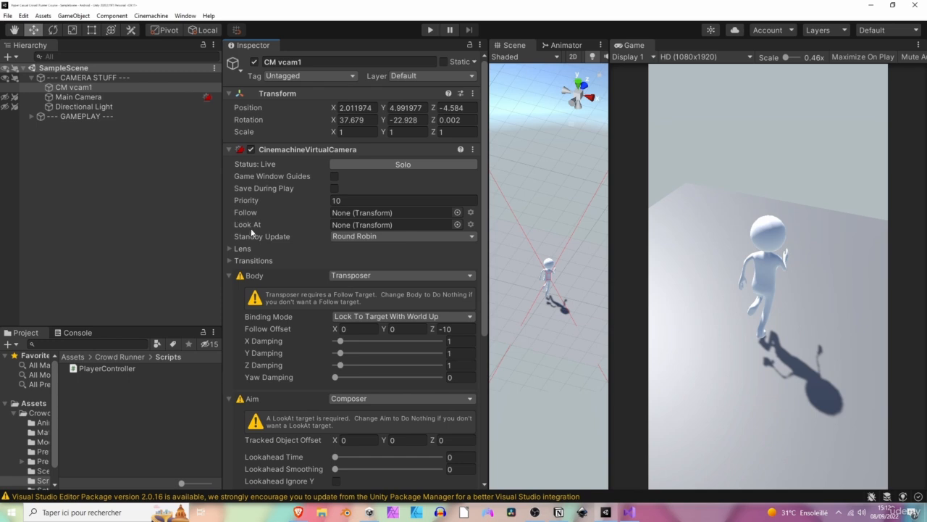
mouse_move(244, 230)
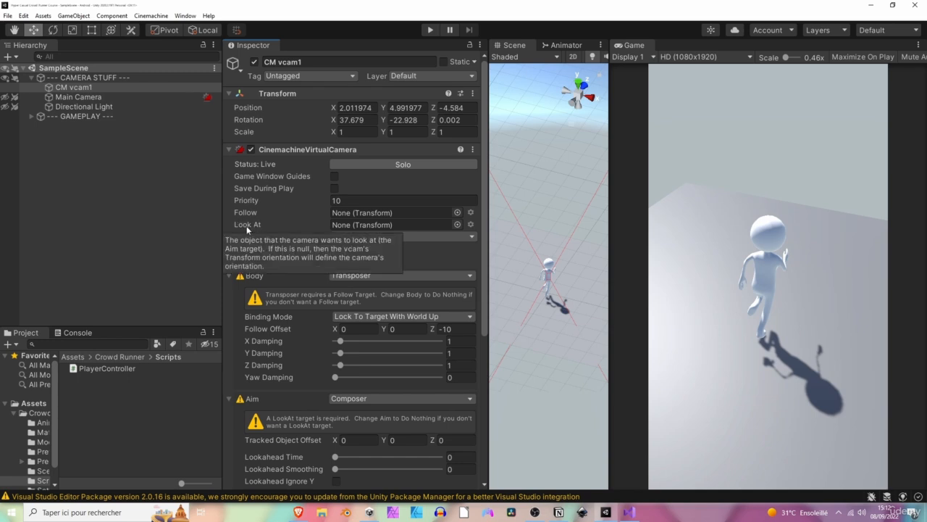
click(31, 117)
drag(85, 127, 348, 225)
click(349, 215)
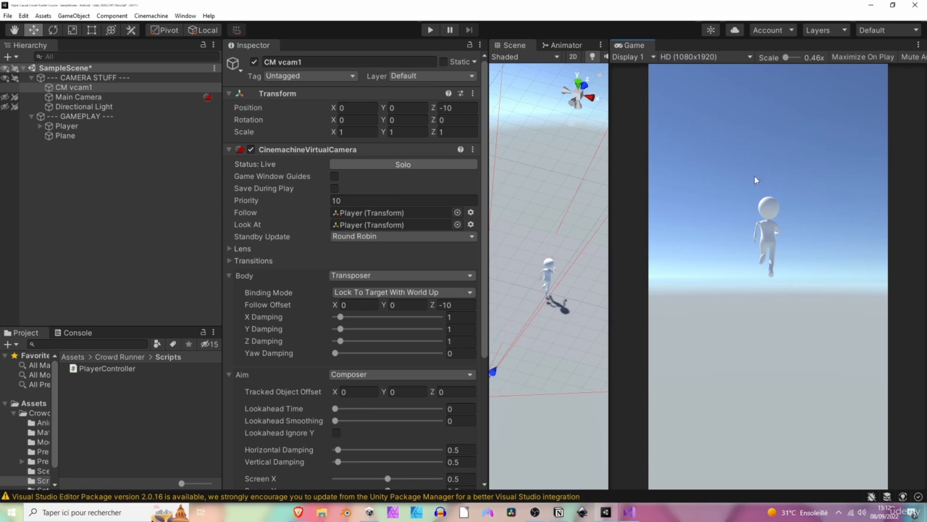
Set the Y Follow Offset of CM vcam1's Transposer body to 9.62 to raise the camera above the player
scroll(357, 295, down, 3)
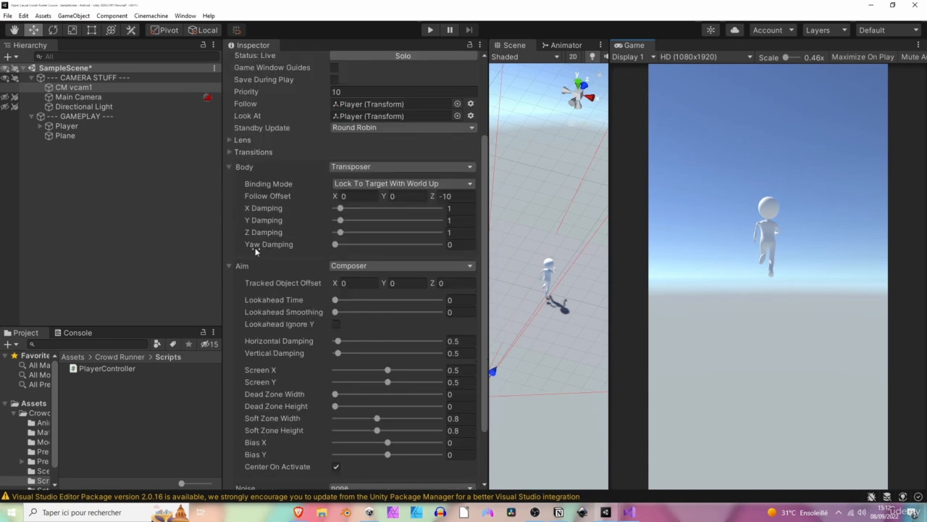
click(229, 265)
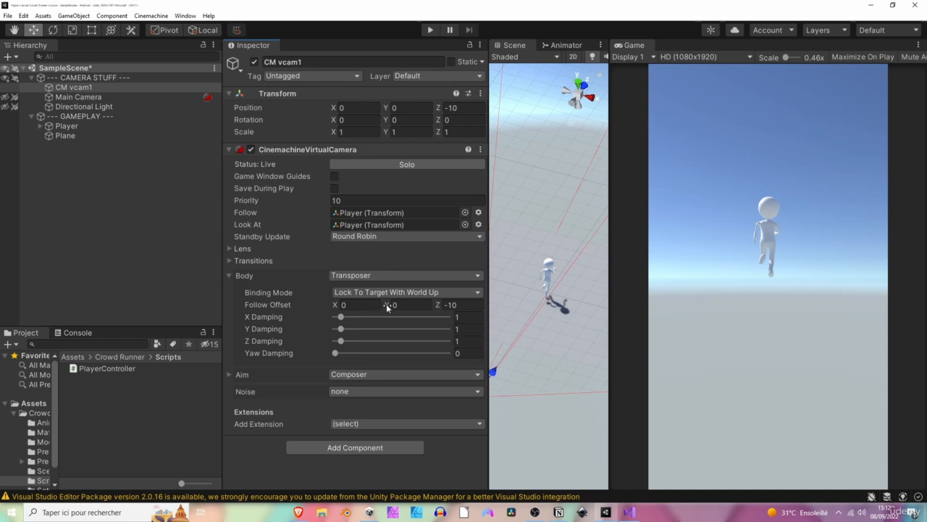
drag(387, 305, 580, 308)
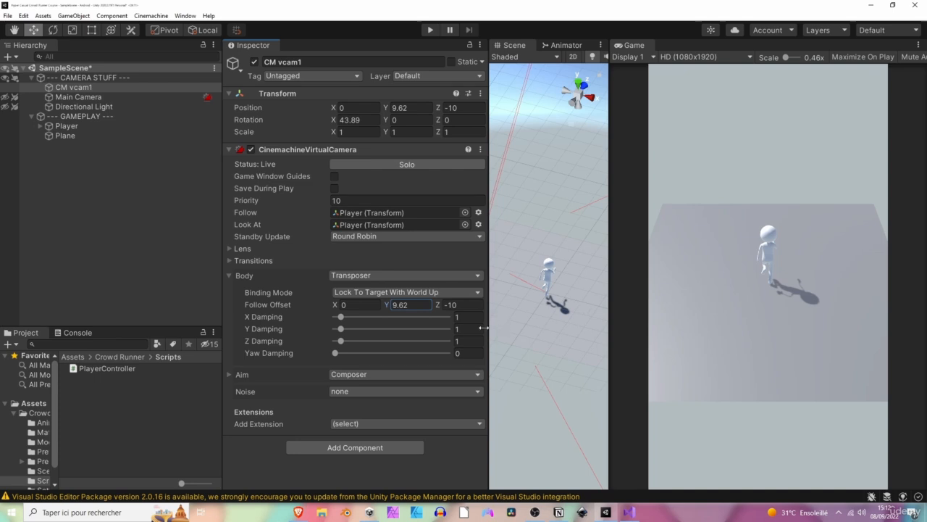
Set the body's X Damping to 1.1 and play-test how the camera follows the player
drag(341, 319, 340, 324)
click(433, 30)
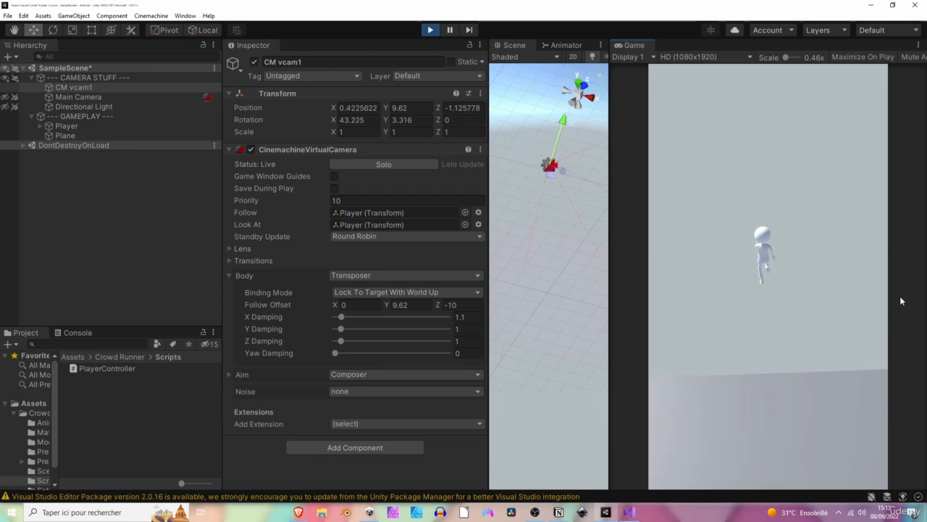
click(430, 30)
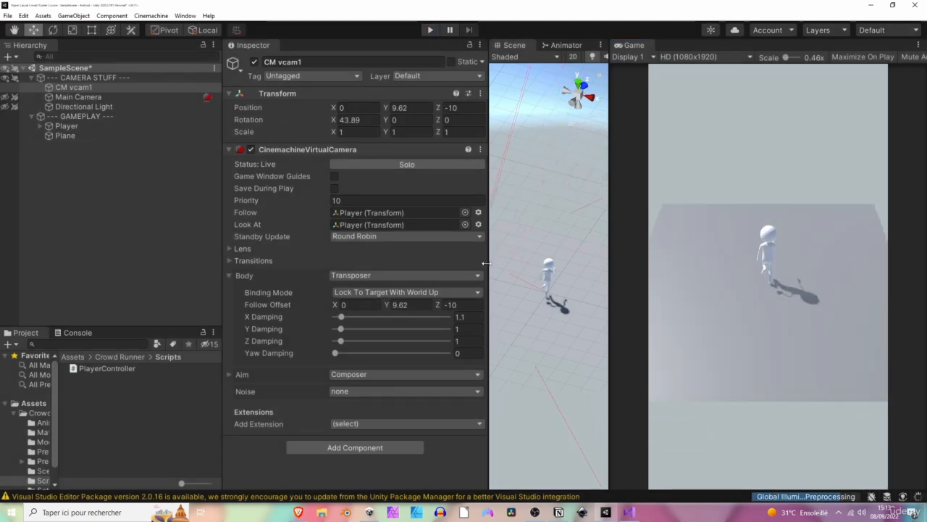
Set the Transposer's Binding Mode to World Space, with X Damping at 20 and Y and Z Damping at 0
click(360, 293)
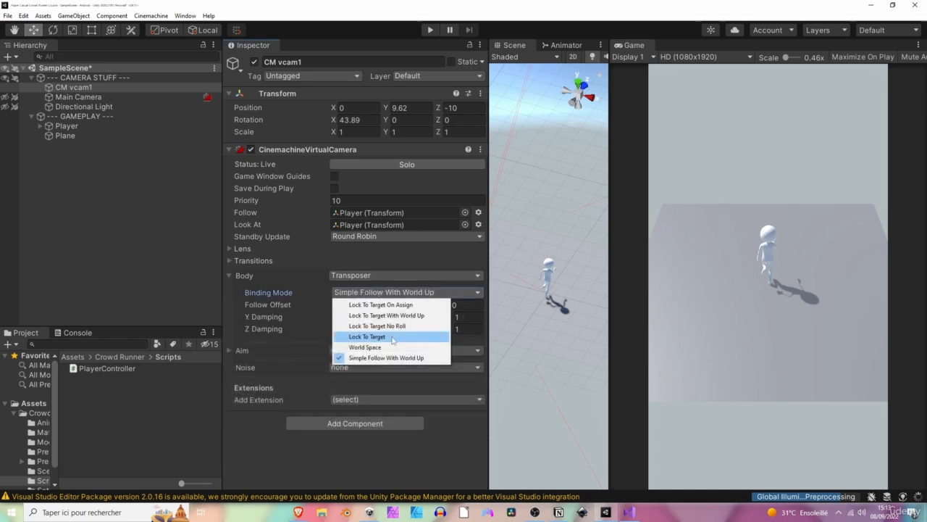
click(388, 347)
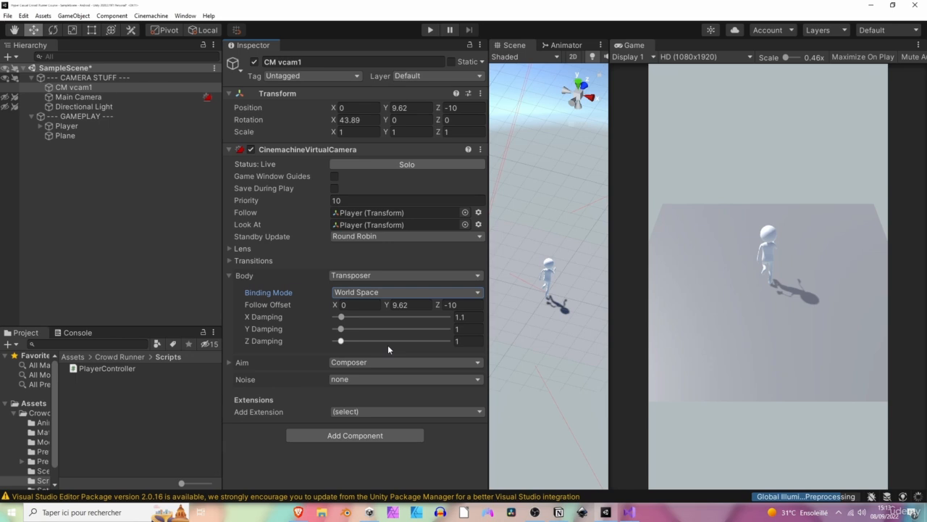
click(341, 318)
drag(342, 318, 448, 318)
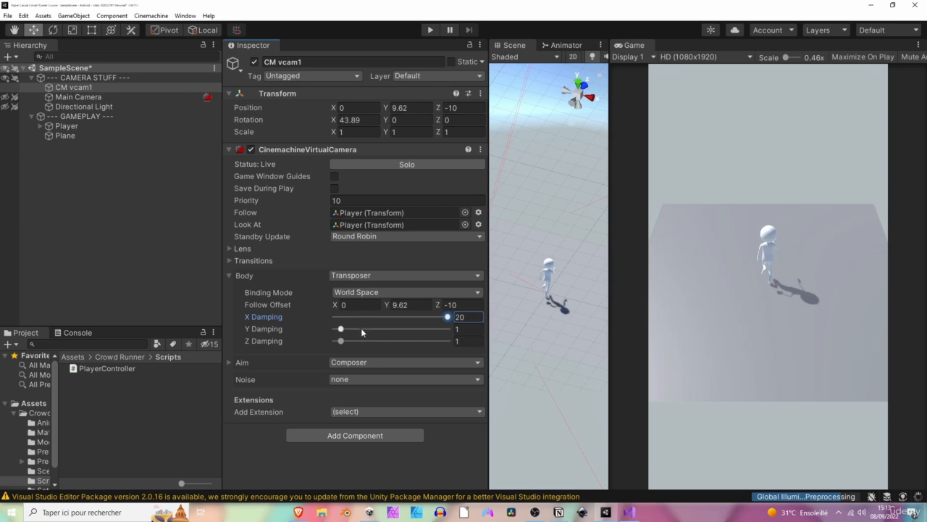
drag(340, 328, 335, 340)
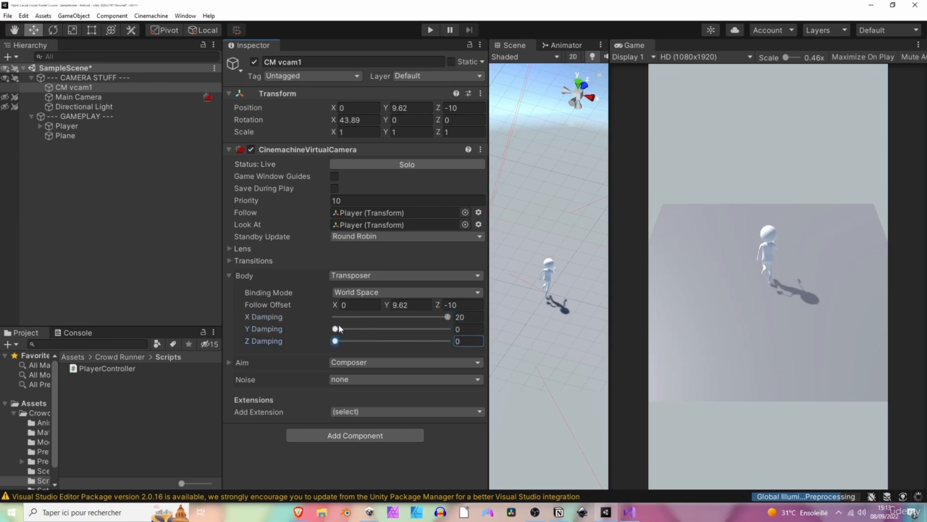
click(469, 343)
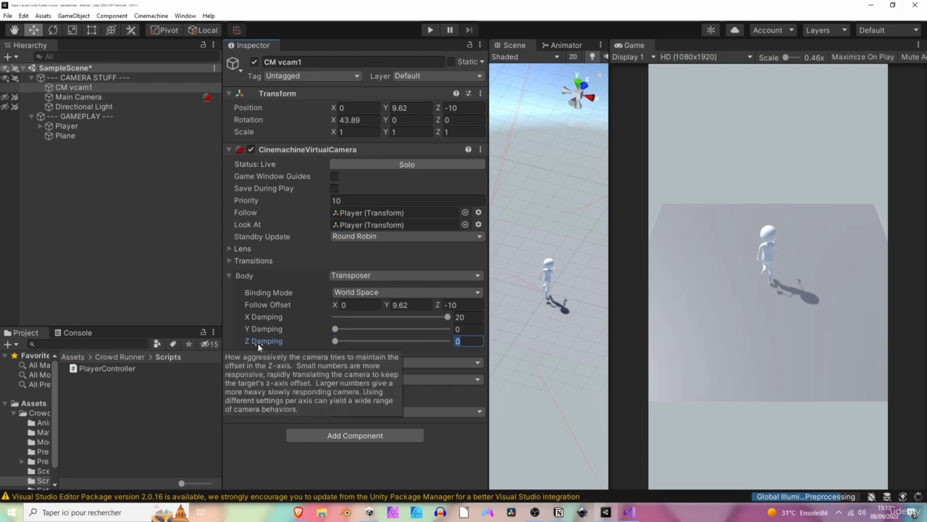
Enable Game Window Guides on CM vcam1 and play-test the player's sideways movement against the aim zones
scroll(359, 303, down, 5)
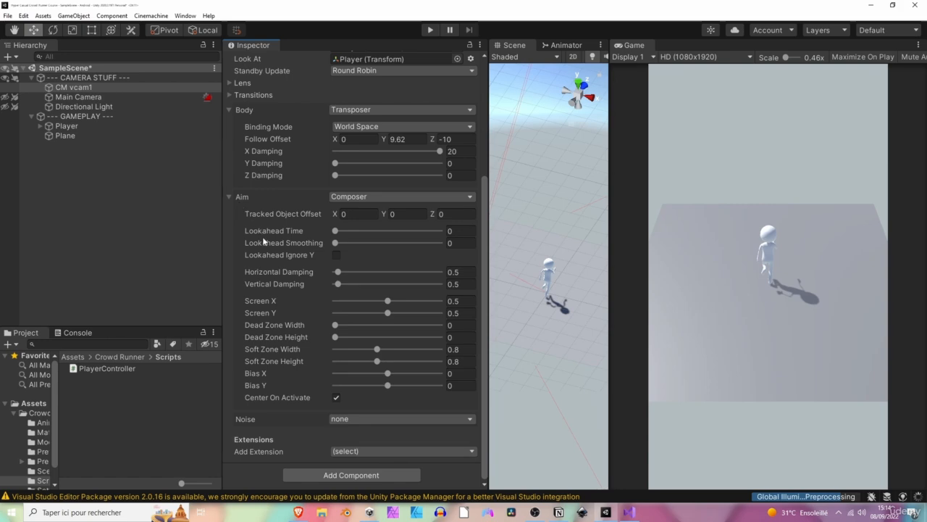
scroll(317, 244, up, 5)
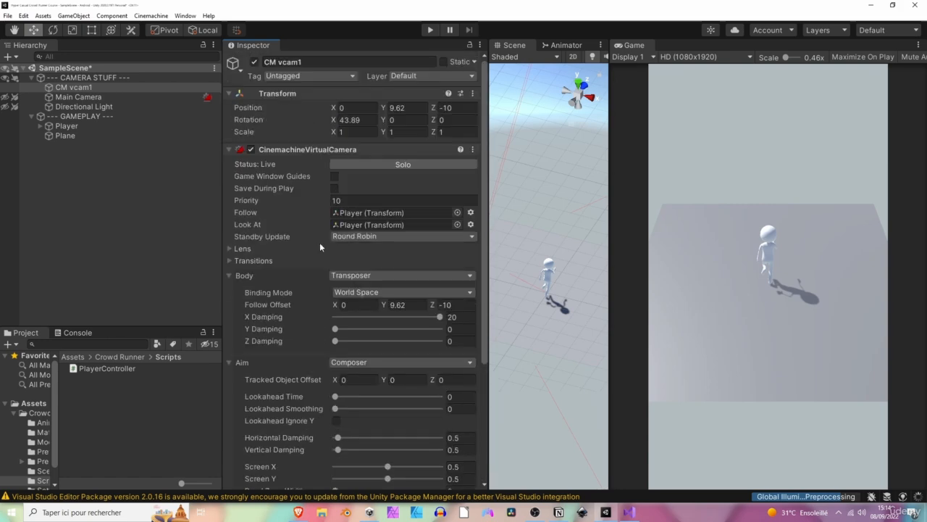
click(335, 178)
scroll(298, 250, down, 5)
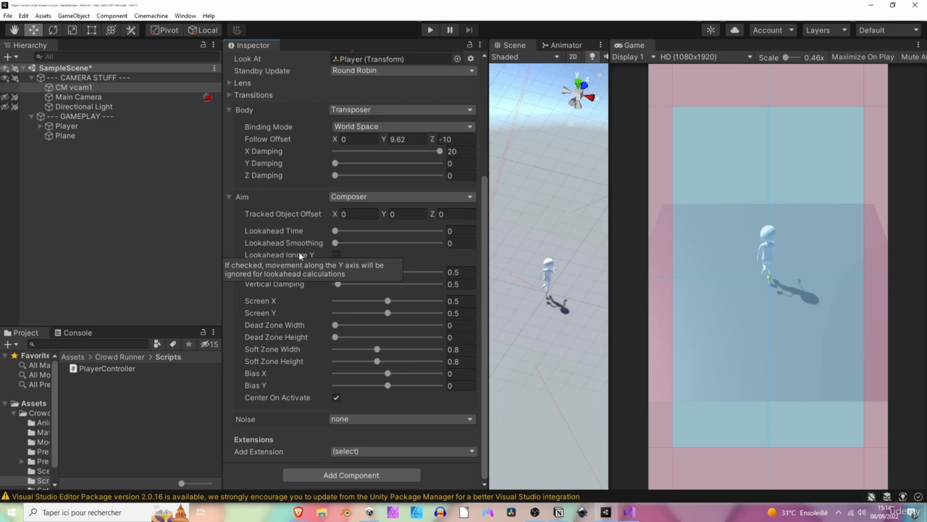
click(430, 30)
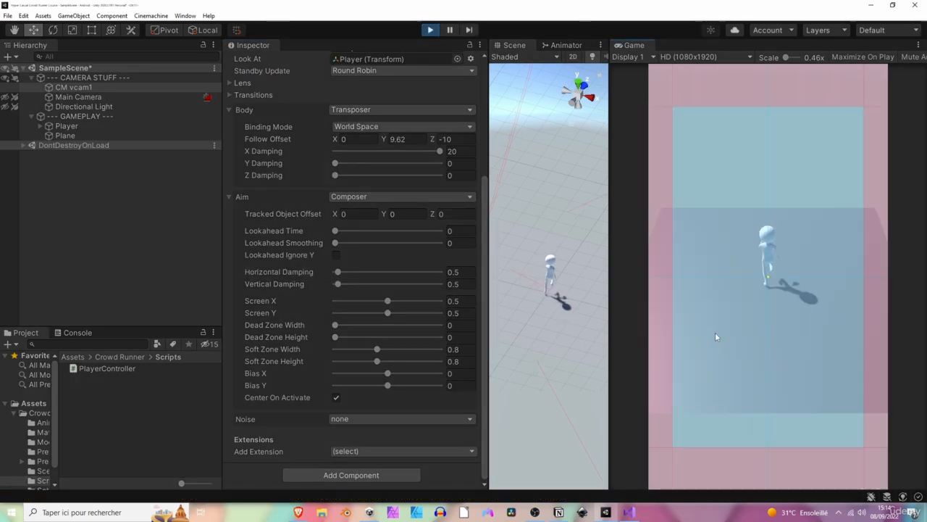
mouse_move(715, 336)
mouse_down()
mouse_move(870, 334)
mouse_move(662, 331)
mouse_move(885, 337)
mouse_move(682, 344)
mouse_move(573, 335)
mouse_move(877, 333)
mouse_move(766, 332)
mouse_up()
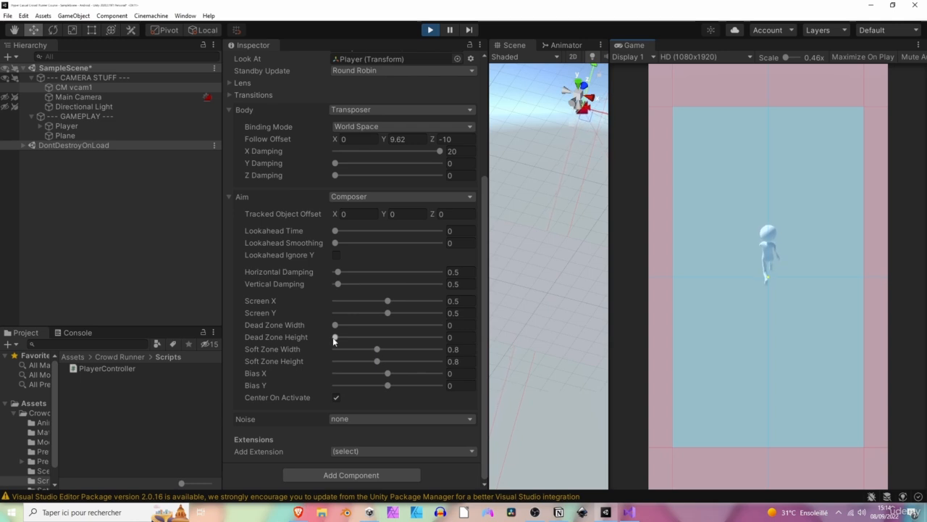
During play, set the Composer's Dead Zone Width and Height to 2 and test moving the player sideways
drag(333, 337, 463, 334)
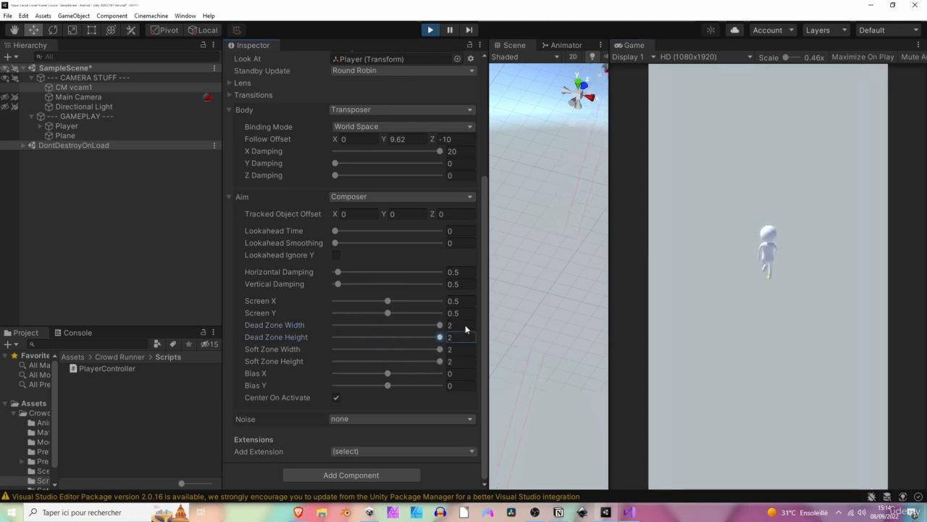
drag(821, 354, 865, 361)
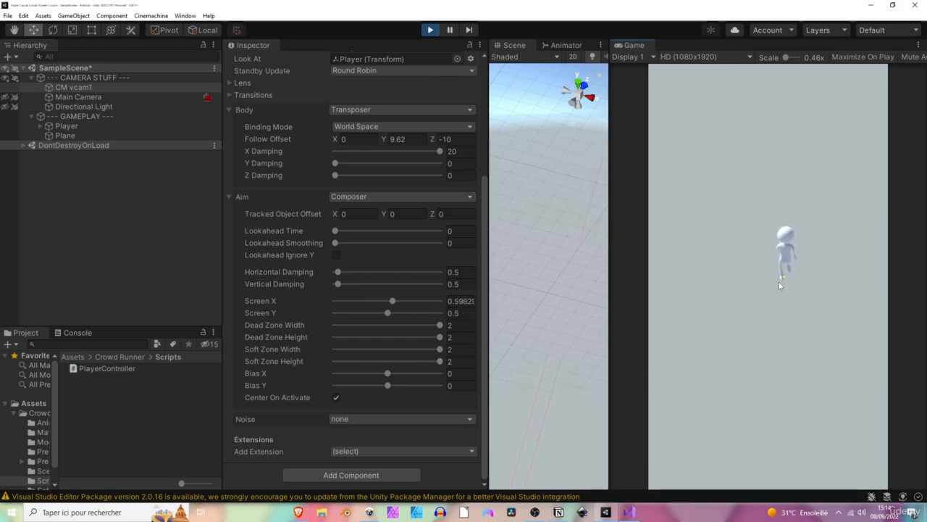
Enable Save During Play on CM vcam1 and stop the play test
scroll(396, 98, up, 5)
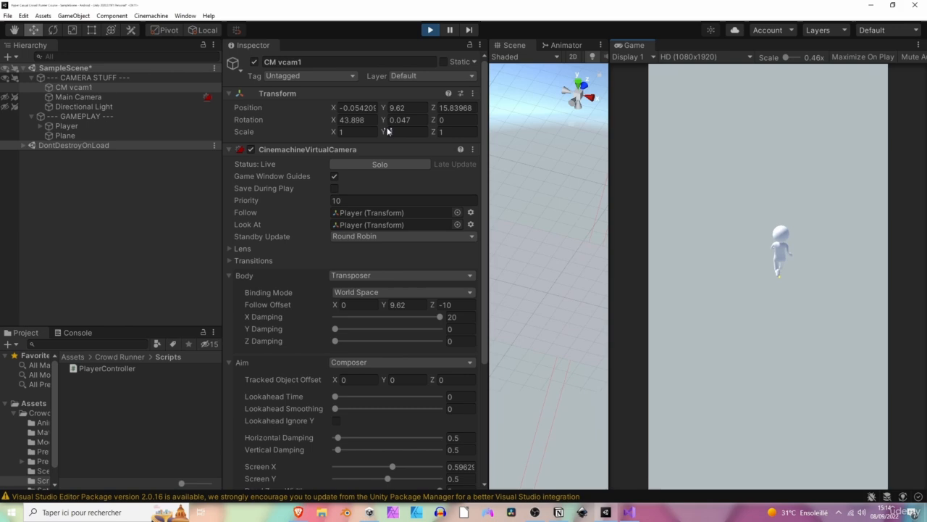
click(335, 188)
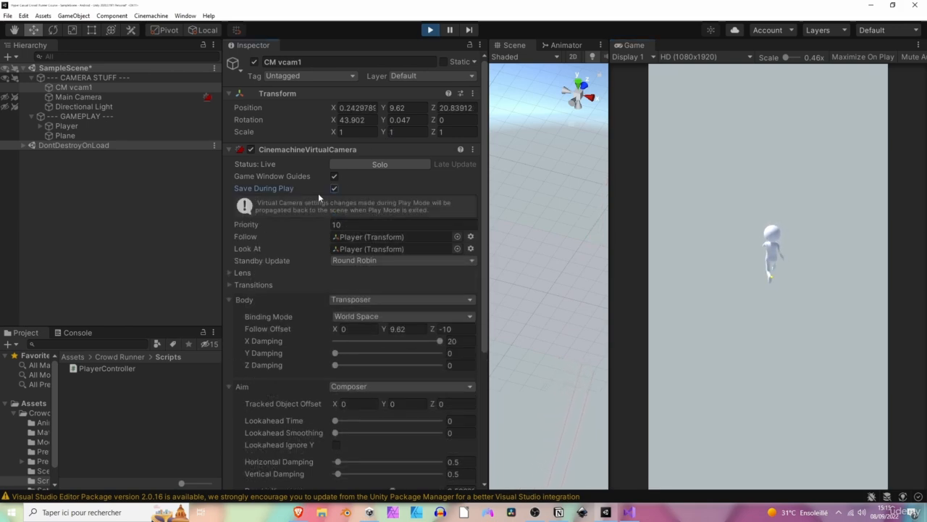
click(429, 30)
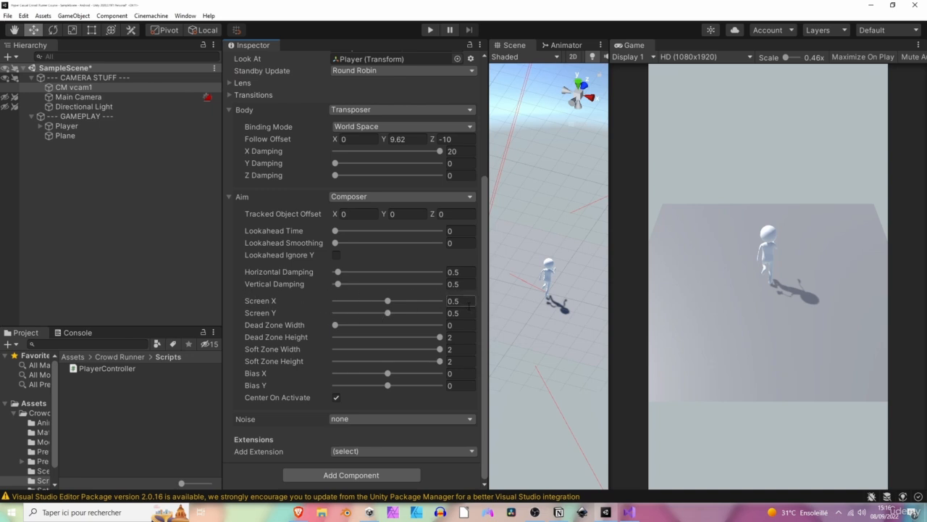
Open the Composer's Screen X value for editing
drag(388, 301, 388, 304)
click(464, 301)
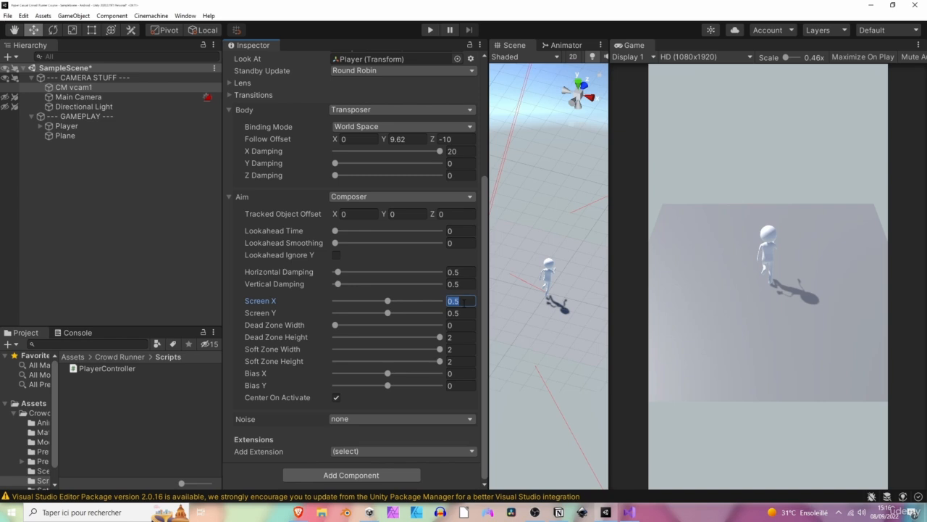